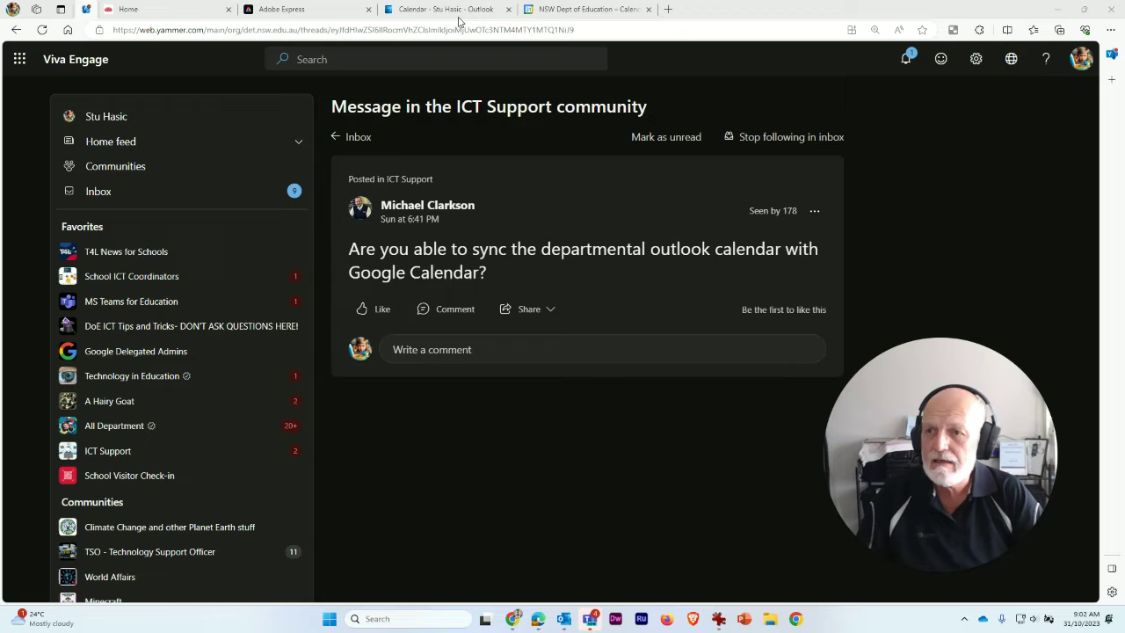
Switch to the Outlook calendar and compare its current work week with the Google Calendar month view.
{"action": "mouse_move", "coordinate": [441, 8]}
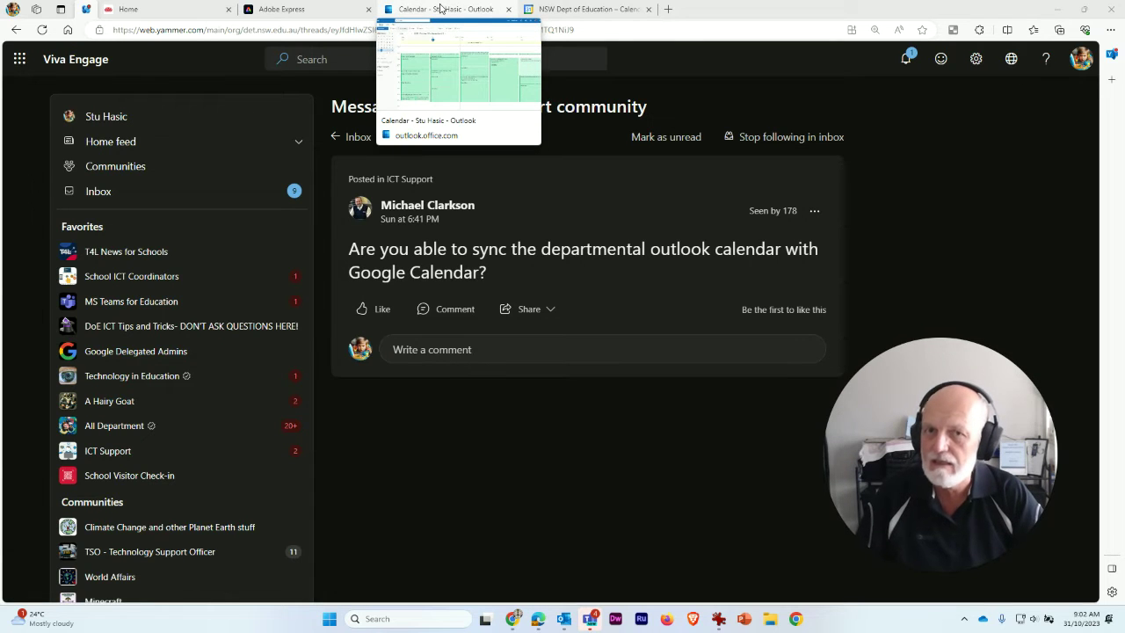
{"action": "left_click", "coordinate": [441, 8]}
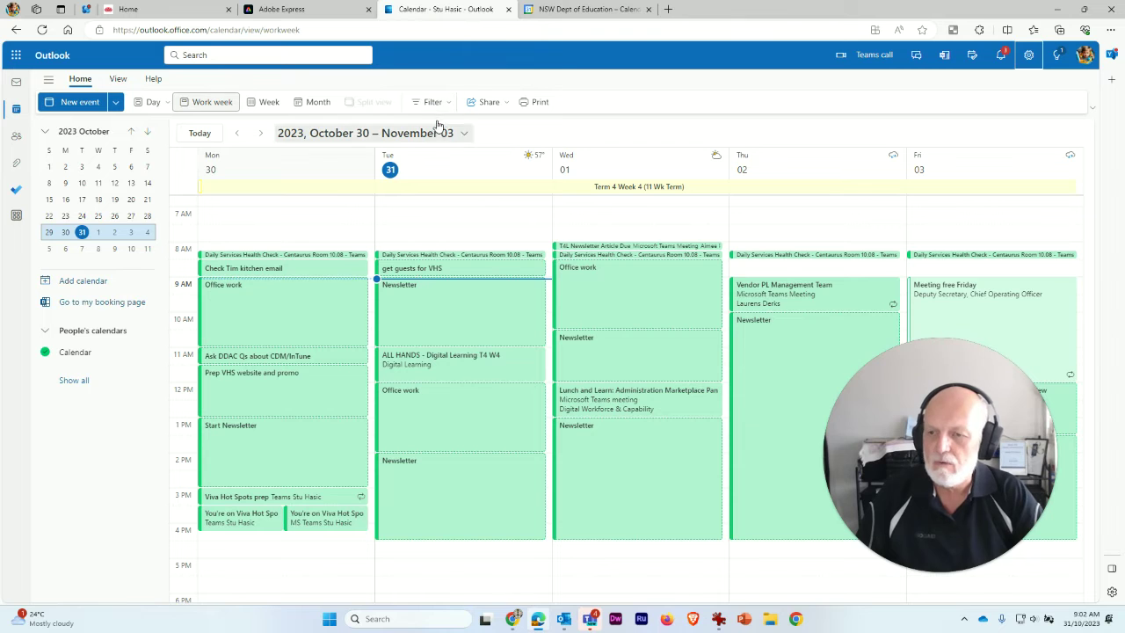
{"action": "left_click", "coordinate": [587, 9]}
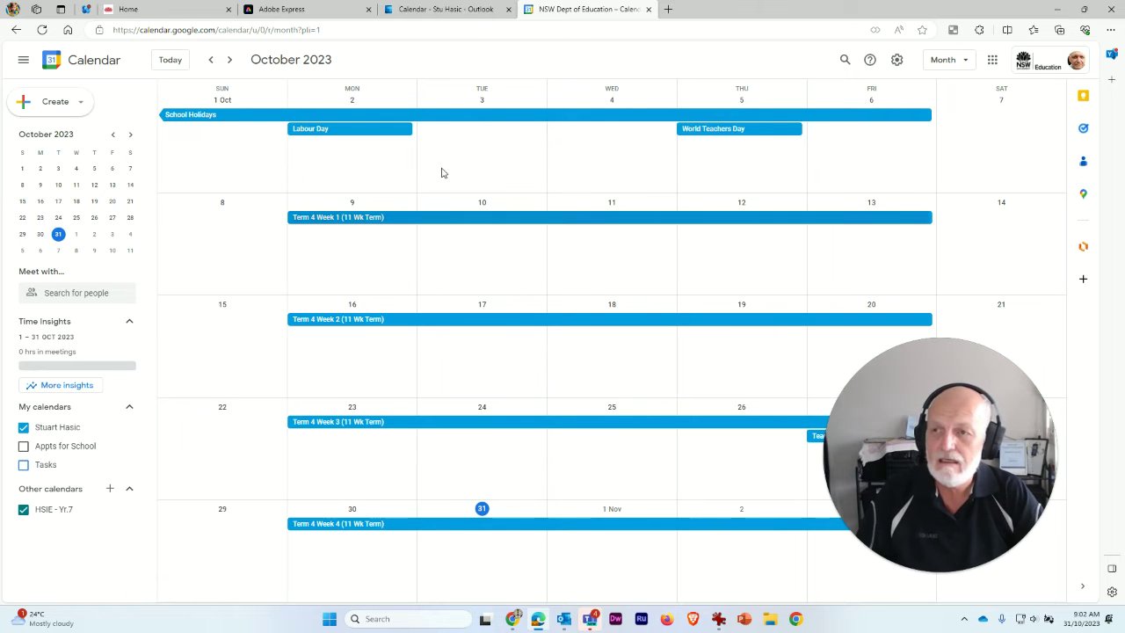
{"action": "left_click", "coordinate": [446, 9]}
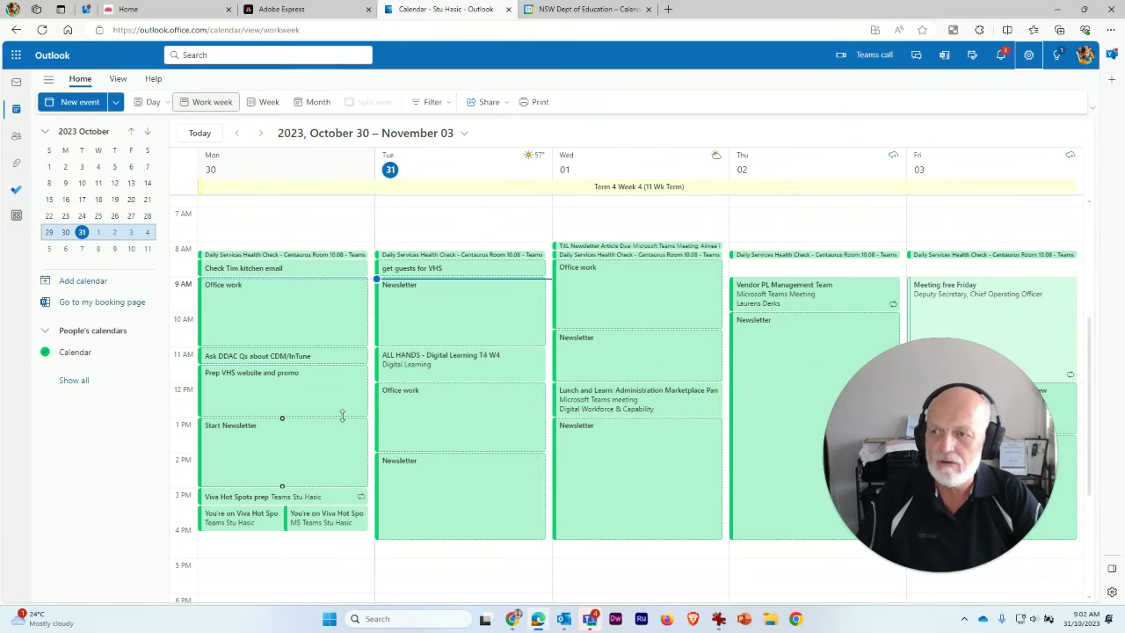
Switch to Google Calendar and display it in Week view.
{"action": "left_click", "coordinate": [576, 9]}
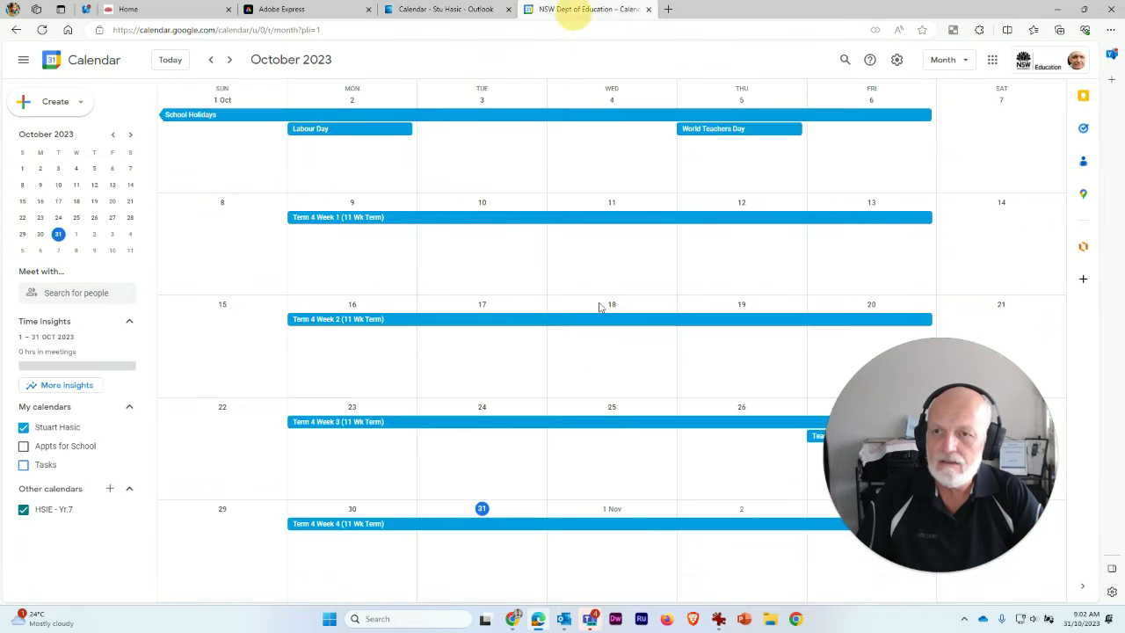
{"action": "left_click", "coordinate": [957, 61]}
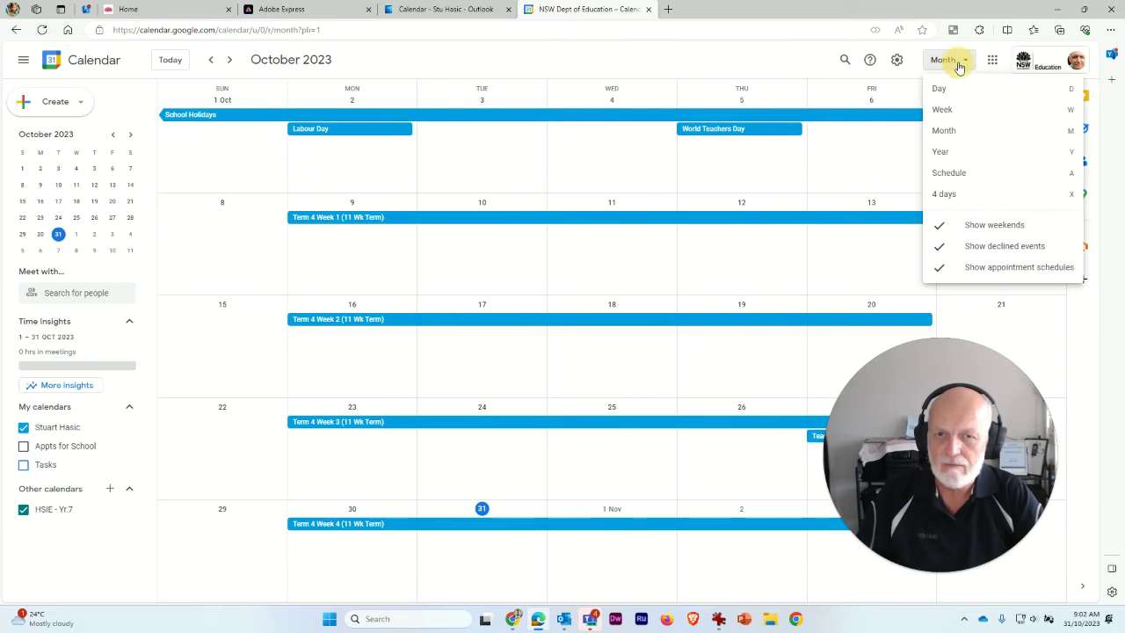
{"action": "left_click", "coordinate": [942, 110]}
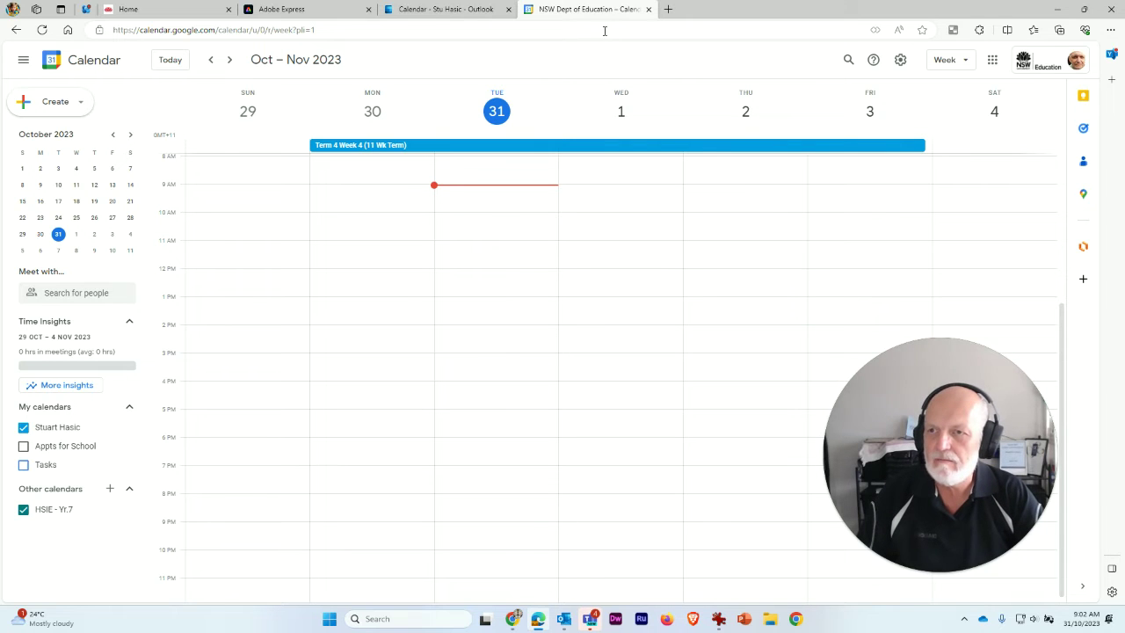
Switch back to Outlook and open the Shared calendars section of the calendar settings.
{"action": "left_click", "coordinate": [432, 11]}
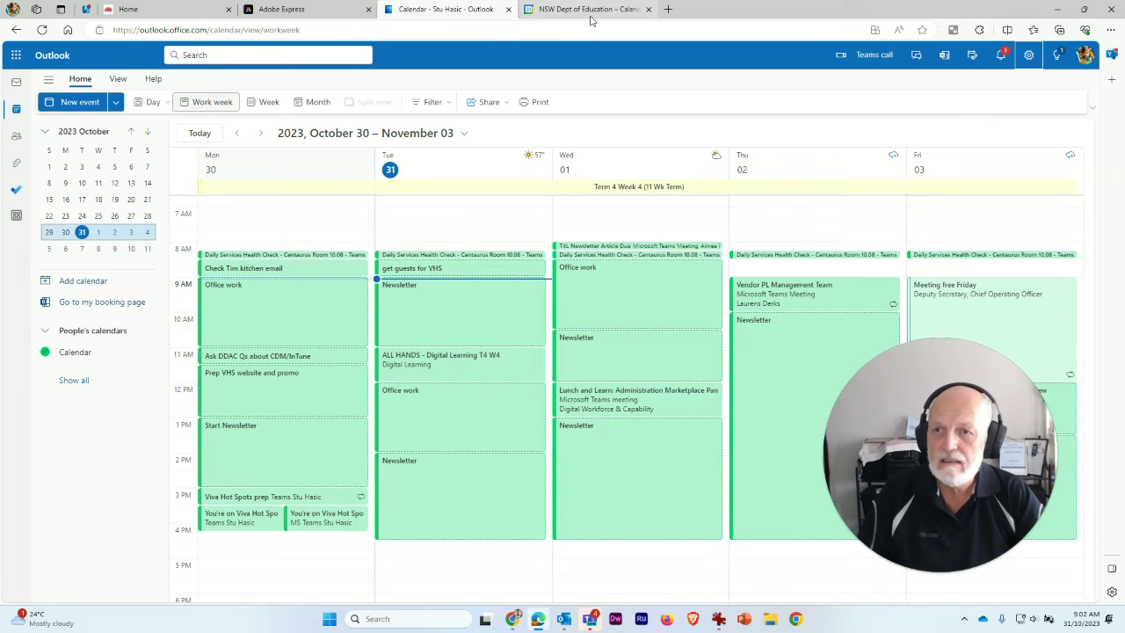
{"action": "mouse_move", "coordinate": [593, 15]}
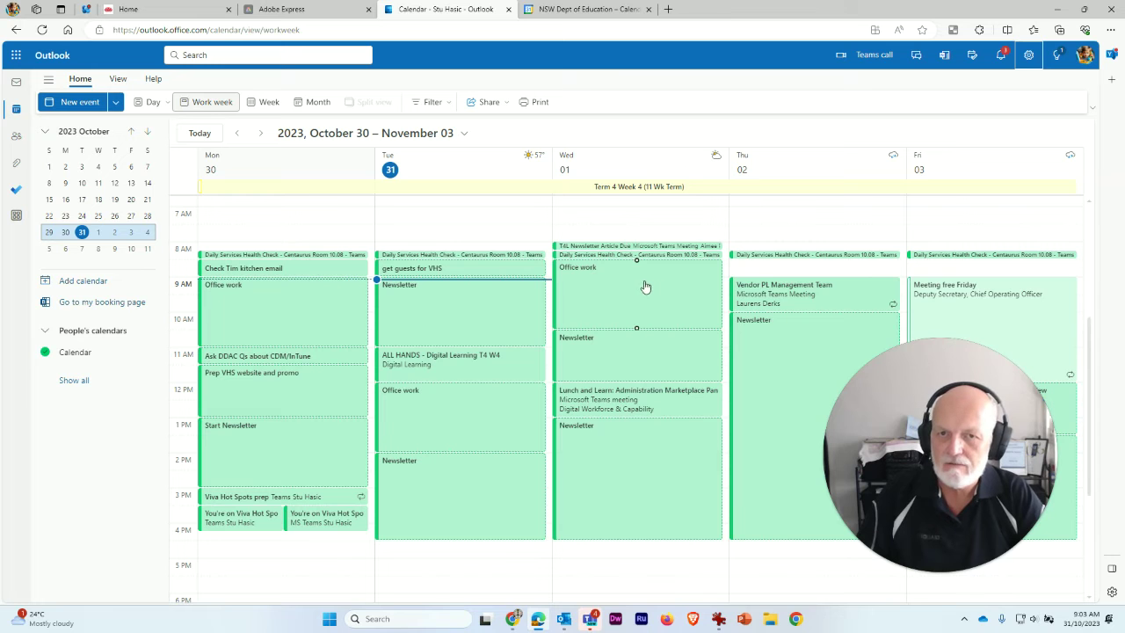
{"action": "left_click", "coordinate": [1030, 56]}
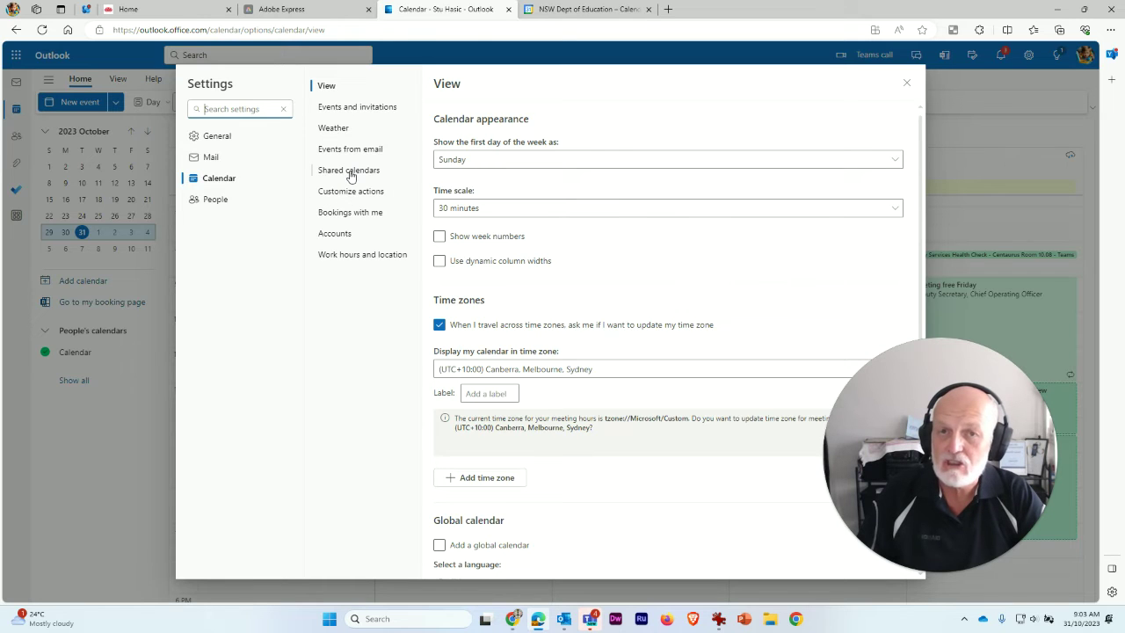
{"action": "left_click", "coordinate": [349, 172]}
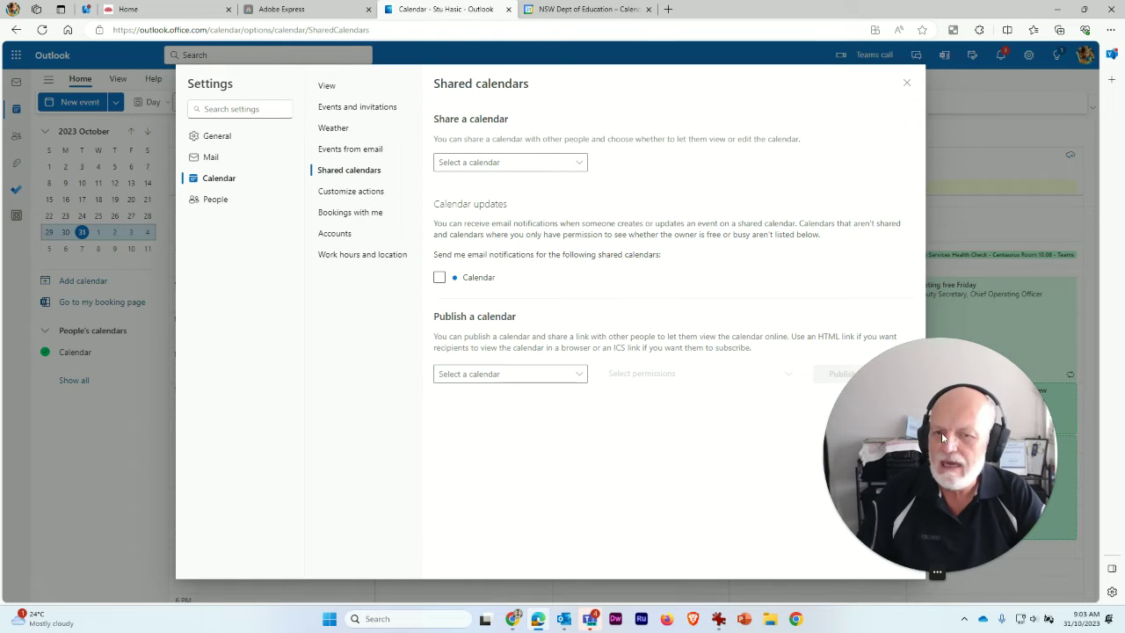
{"action": "left_click_drag", "start_coordinate": [953, 394], "coordinate": [982, 100]}
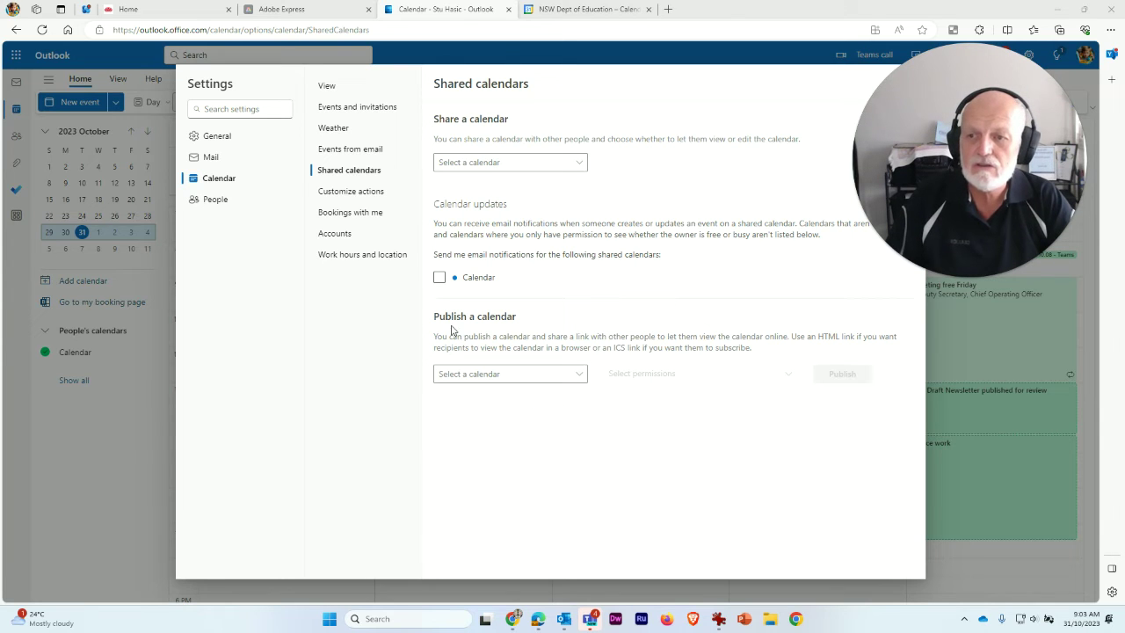
Publish the calendar named Calendar with the permission "Can view titles and locations".
{"action": "left_click", "coordinate": [493, 375]}
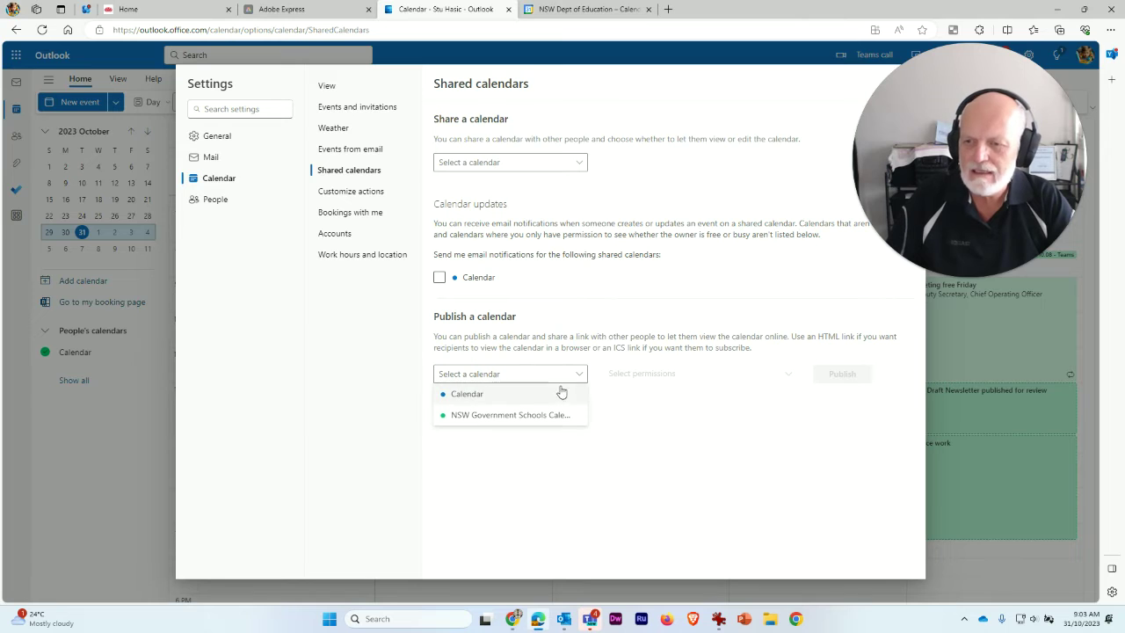
{"action": "left_click", "coordinate": [472, 397]}
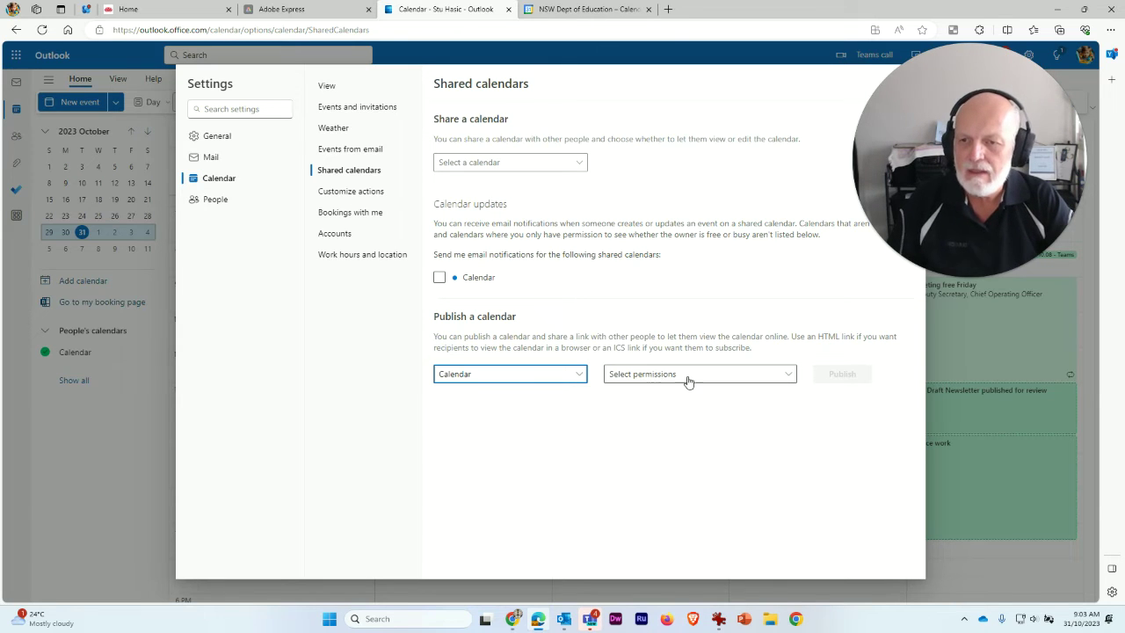
{"action": "left_click", "coordinate": [726, 378]}
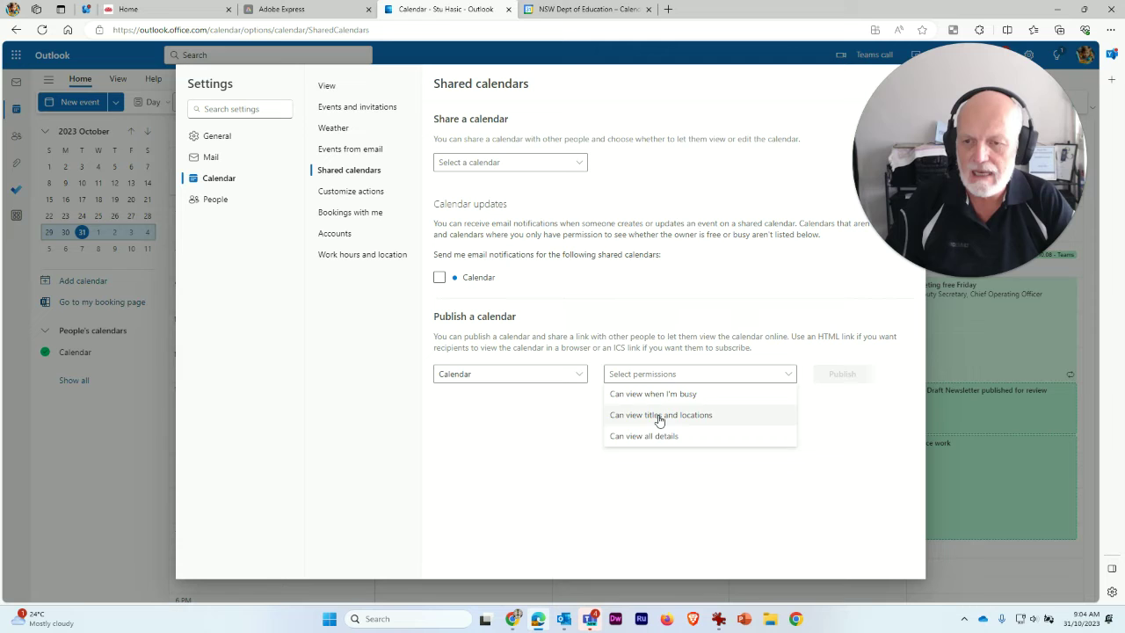
{"action": "left_click", "coordinate": [657, 415]}
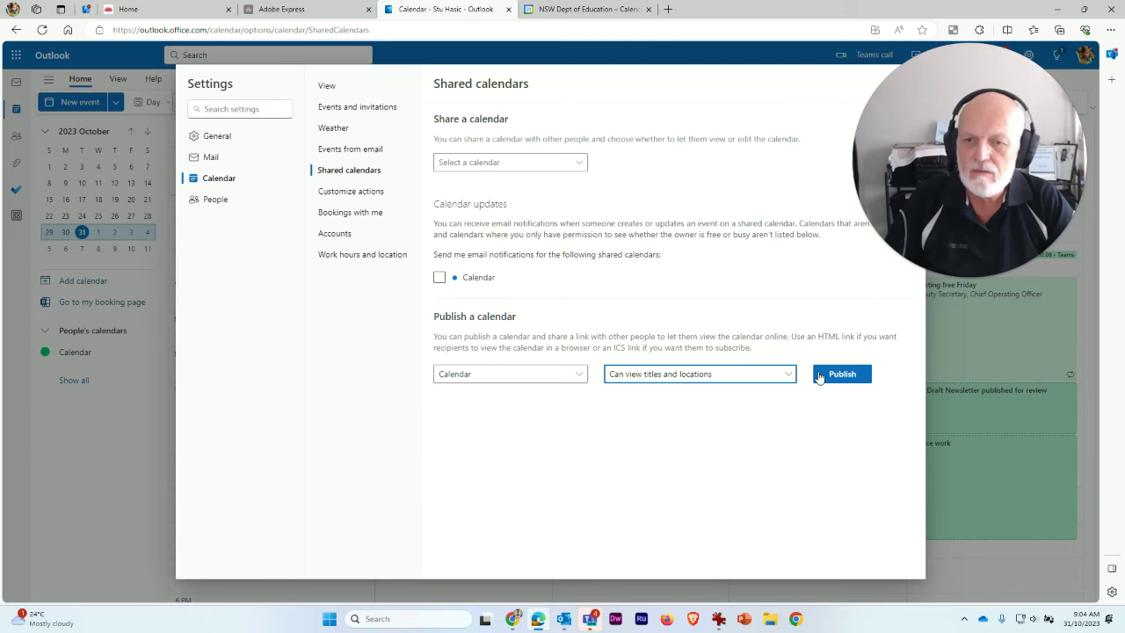
{"action": "left_click", "coordinate": [851, 377]}
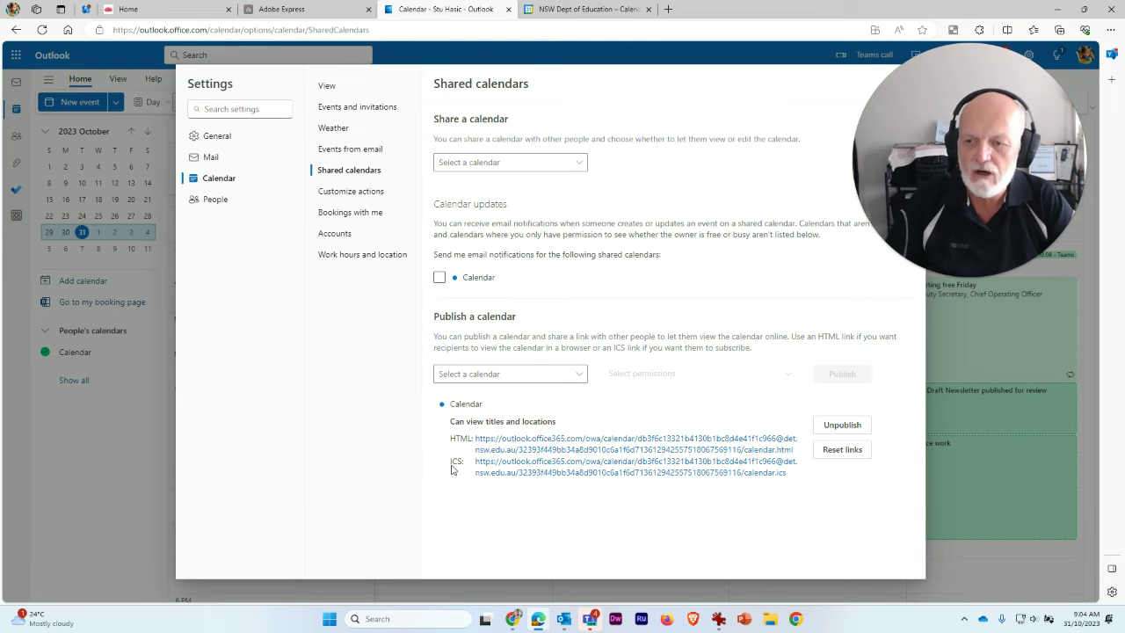
Copy the published calendar's ICS link and close the Outlook settings.
{"action": "right_click", "coordinate": [623, 466]}
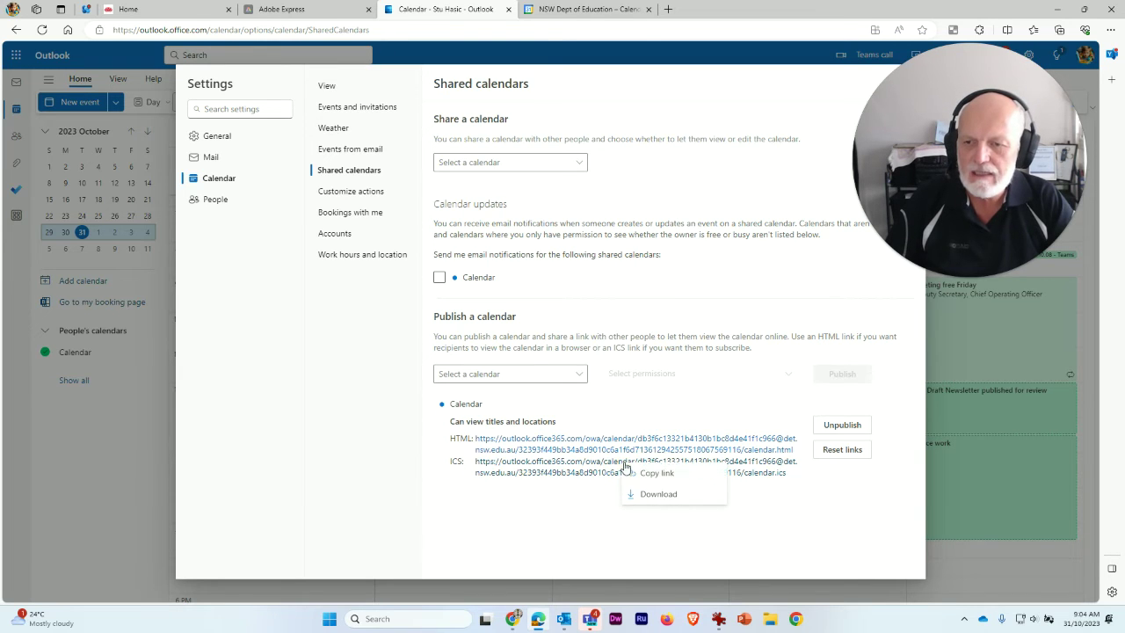
{"action": "left_click", "coordinate": [659, 475]}
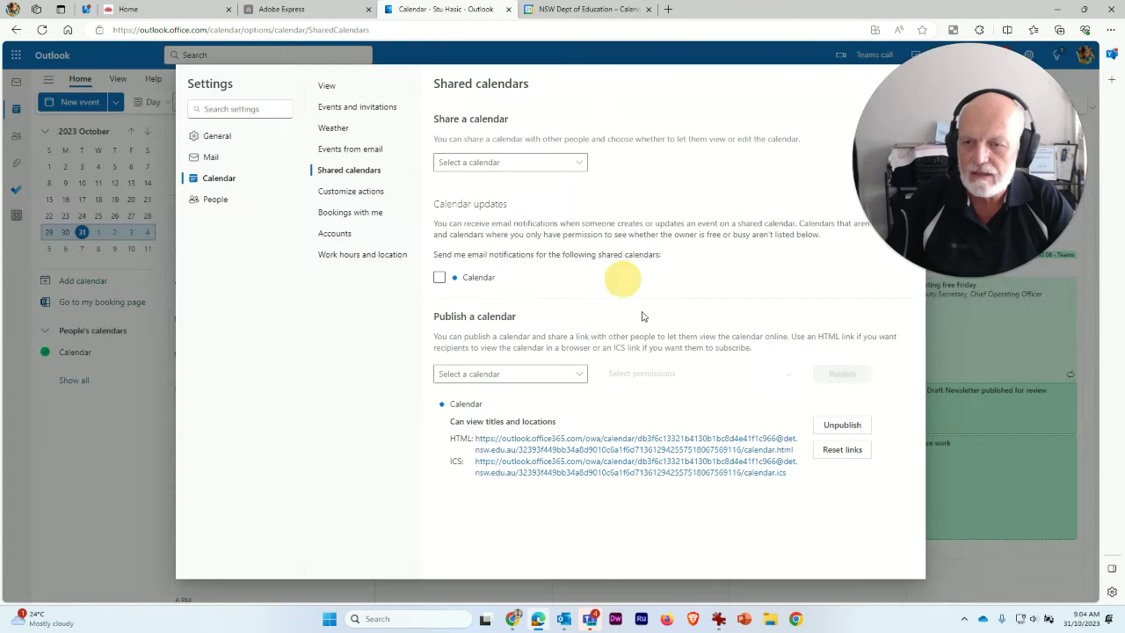
{"action": "left_click", "coordinate": [621, 283]}
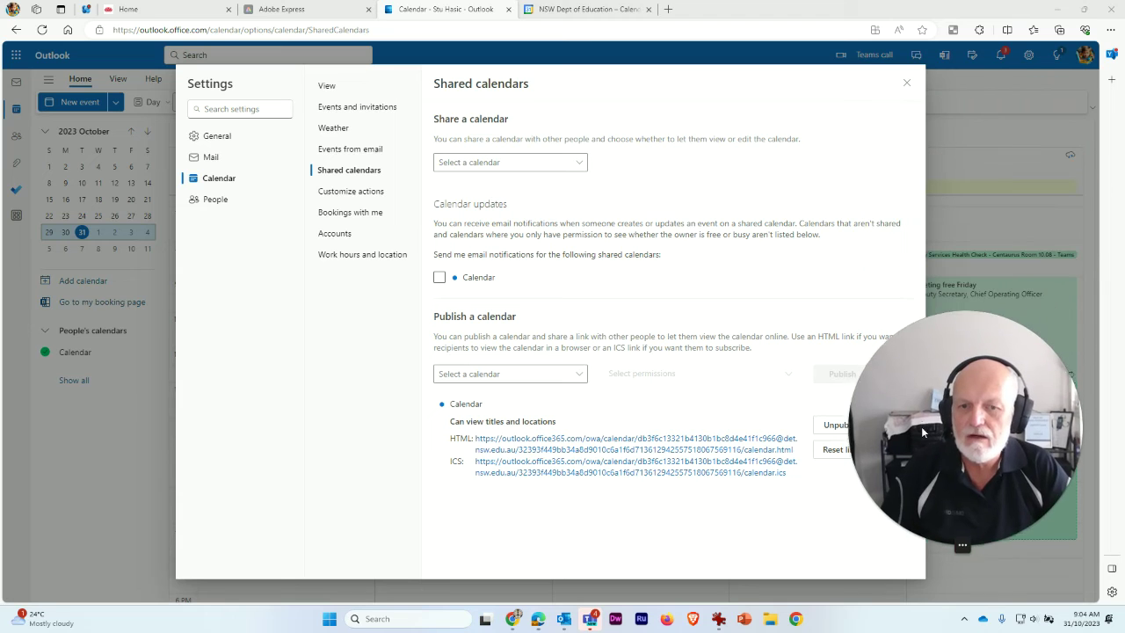
{"action": "left_click", "coordinate": [908, 83]}
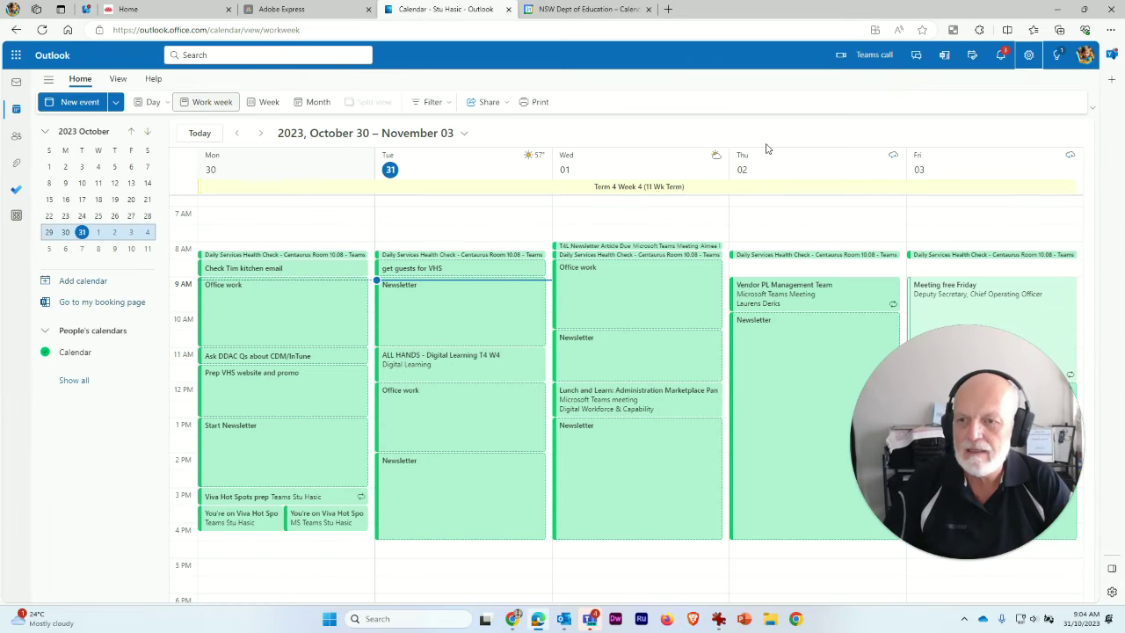
Switch to Google Calendar and add another calendar from URL using the copied ICS link, without making it publicly accessible.
{"action": "left_click", "coordinate": [587, 11]}
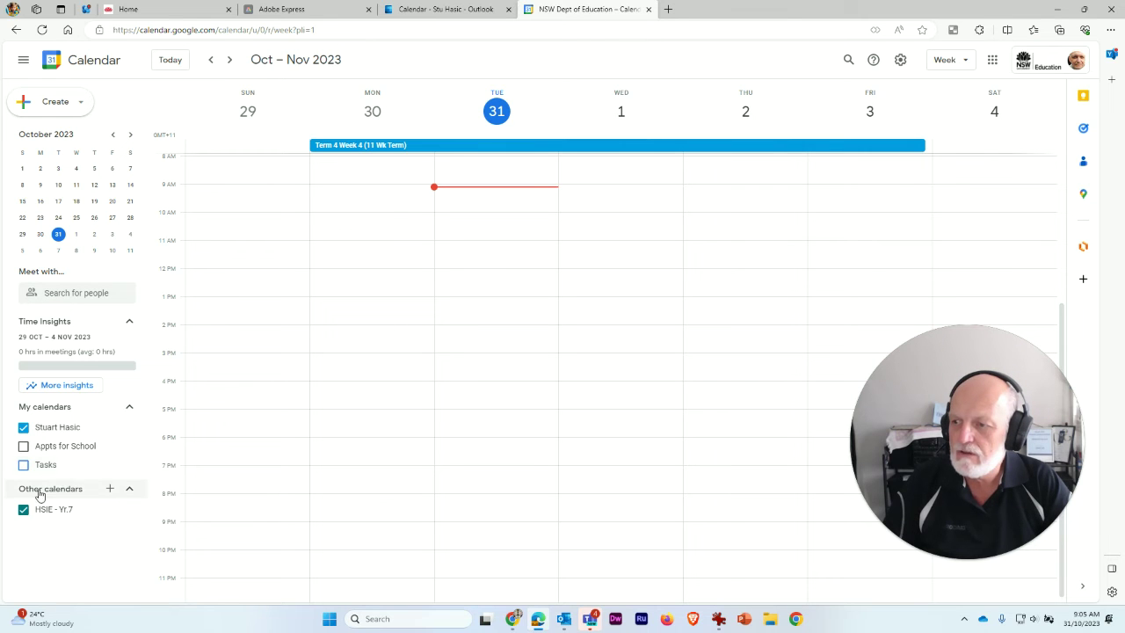
{"action": "left_click", "coordinate": [109, 489]}
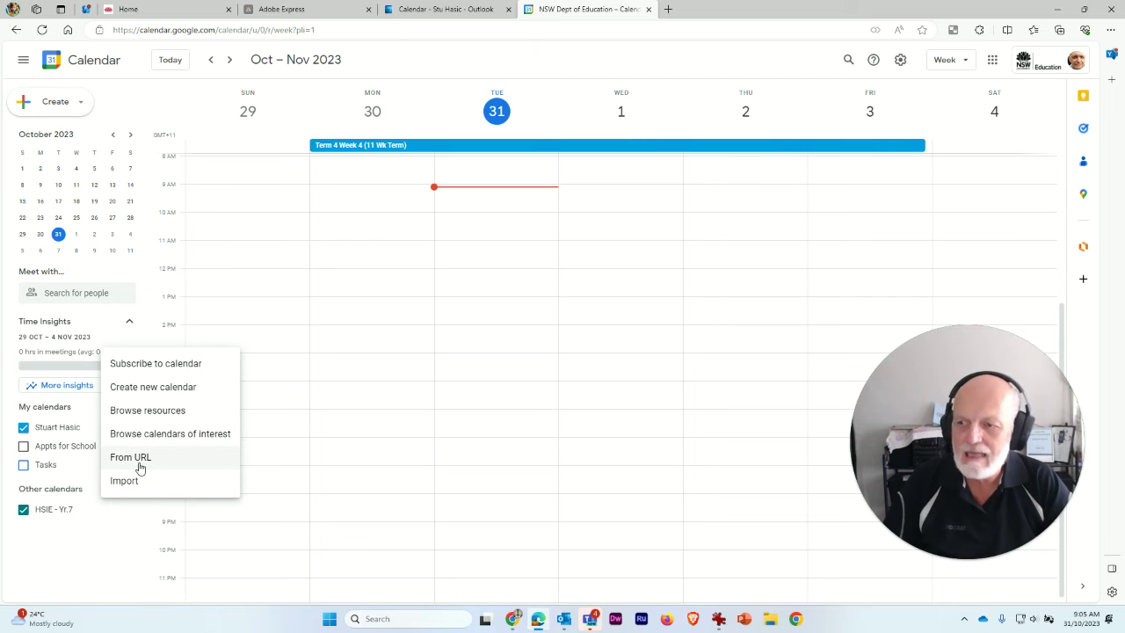
{"action": "left_click", "coordinate": [144, 464]}
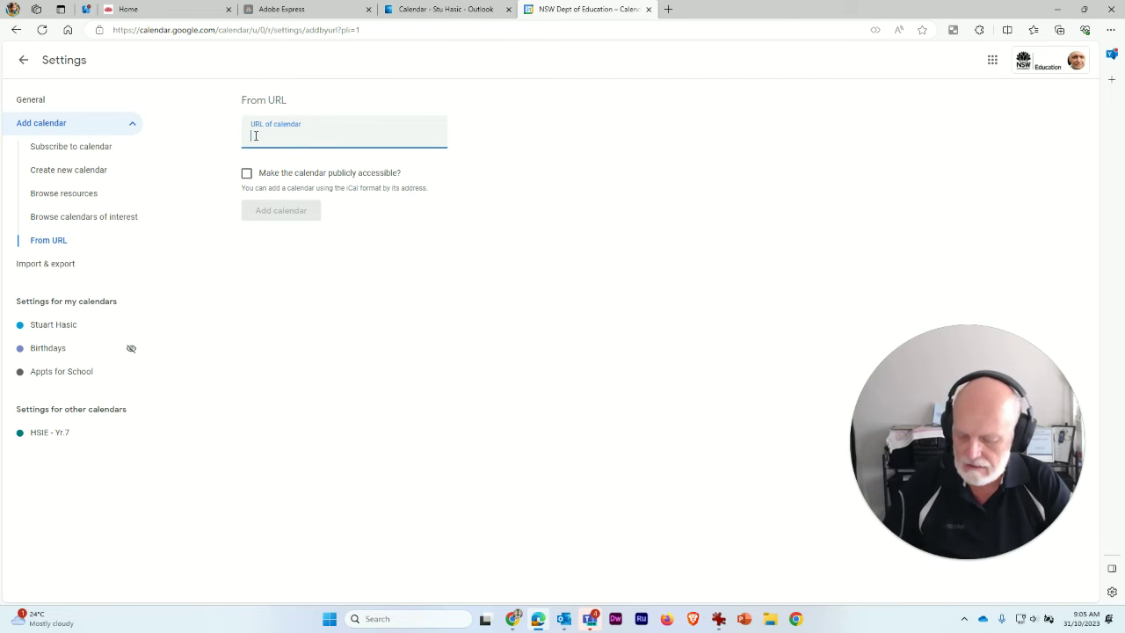
{"action": "key", "text": "ctrl+v"}
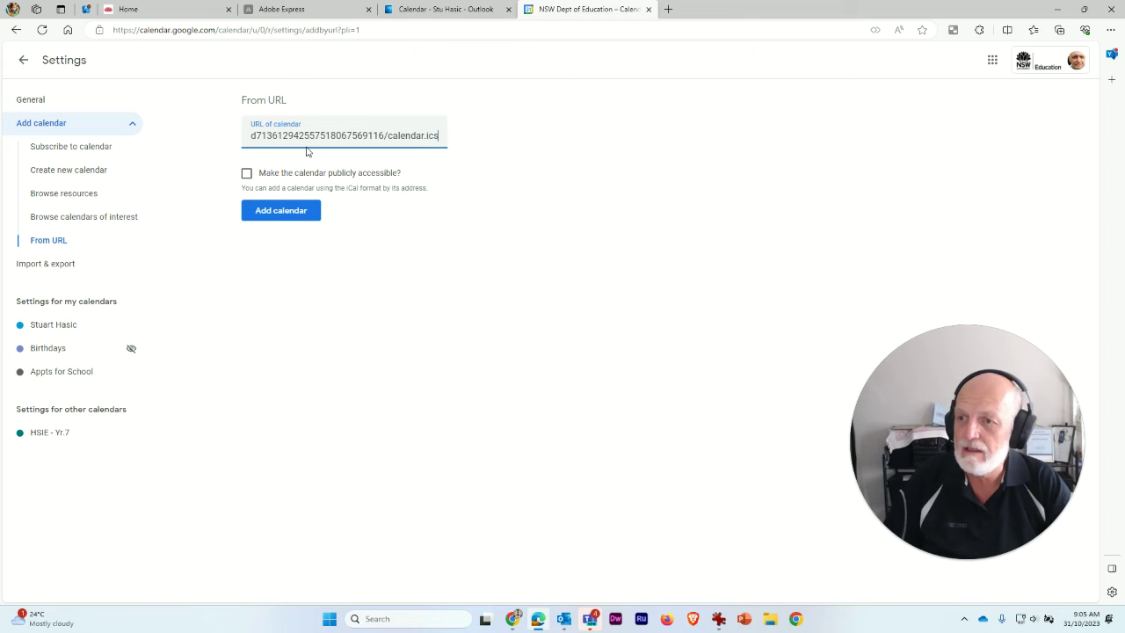
{"action": "left_click", "coordinate": [285, 214]}
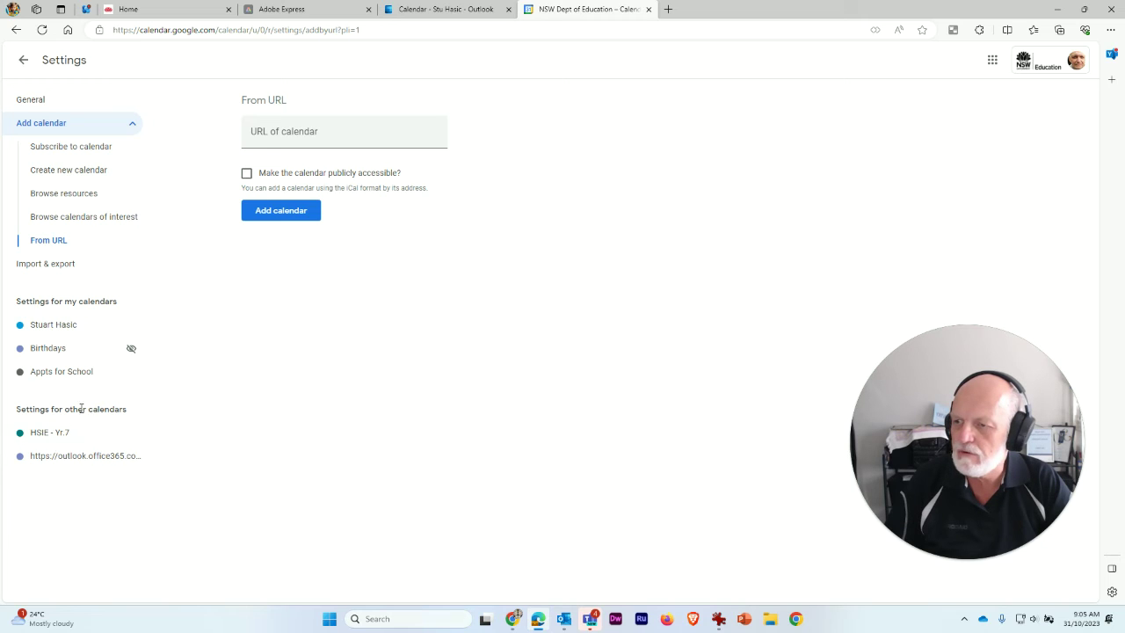
Open the settings of the newly added Outlook calendar and rename it with the owner's first name followed by "Outlook Calendar".
{"action": "left_click", "coordinate": [95, 459]}
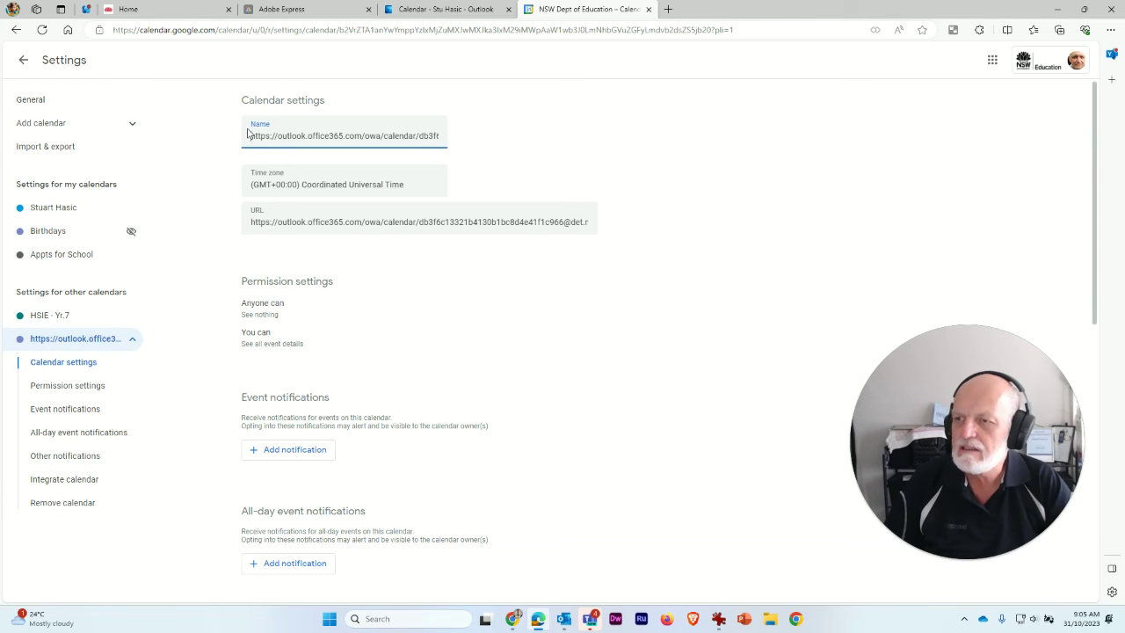
{"action": "left_click_drag", "start_coordinate": [250, 136], "coordinate": [573, 139]}
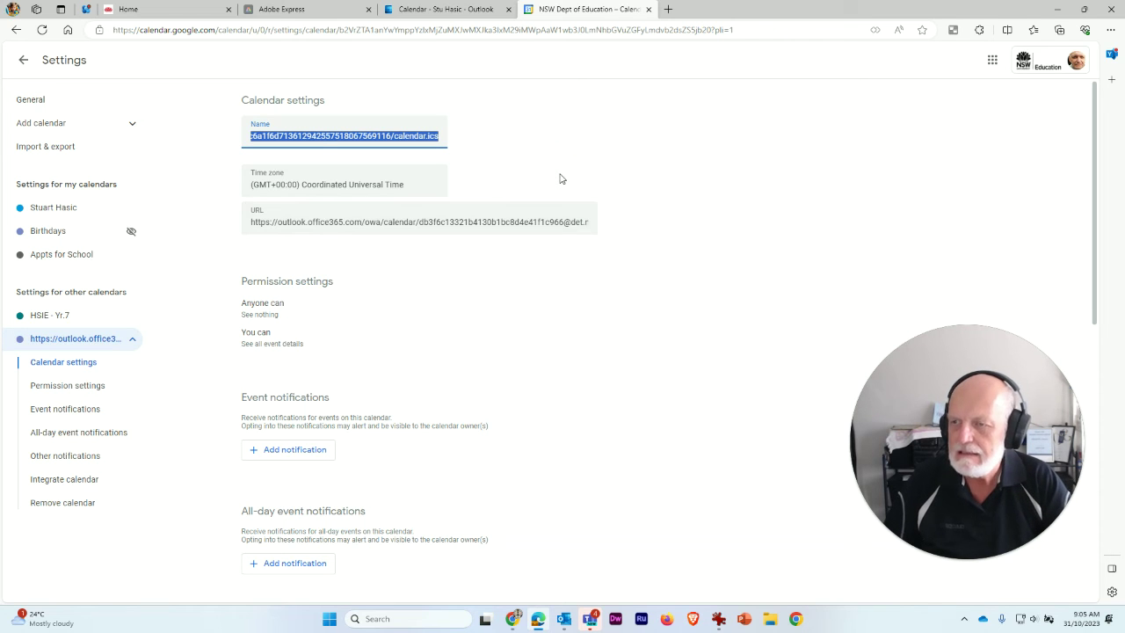
{"action": "type", "text": "Stui's Outlook "}
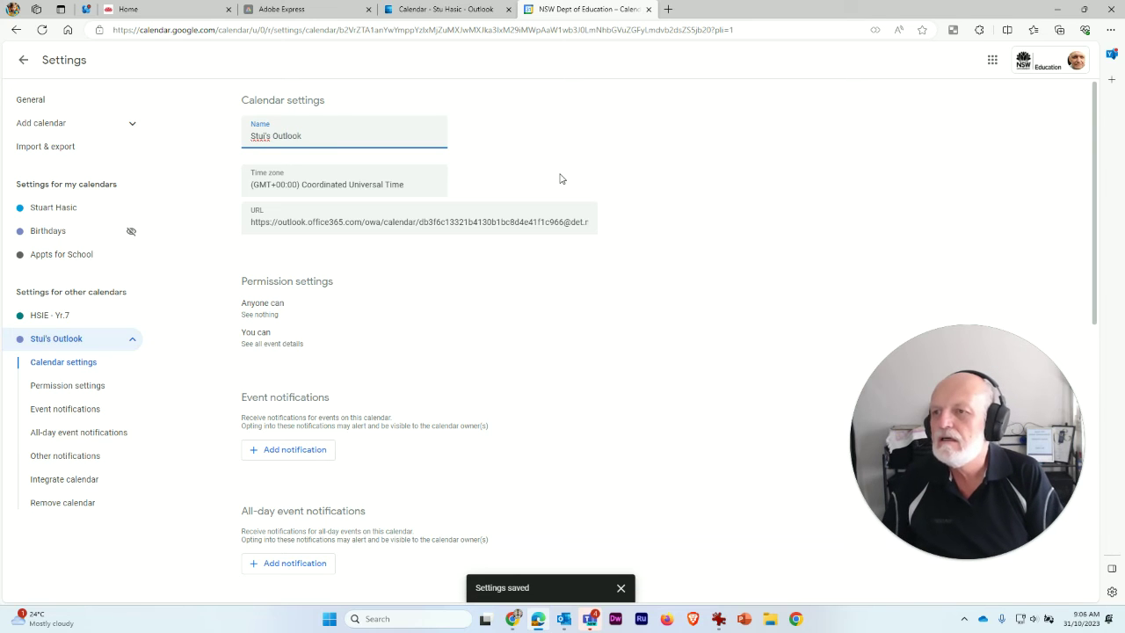
{"action": "type", "text": "Calendar"}
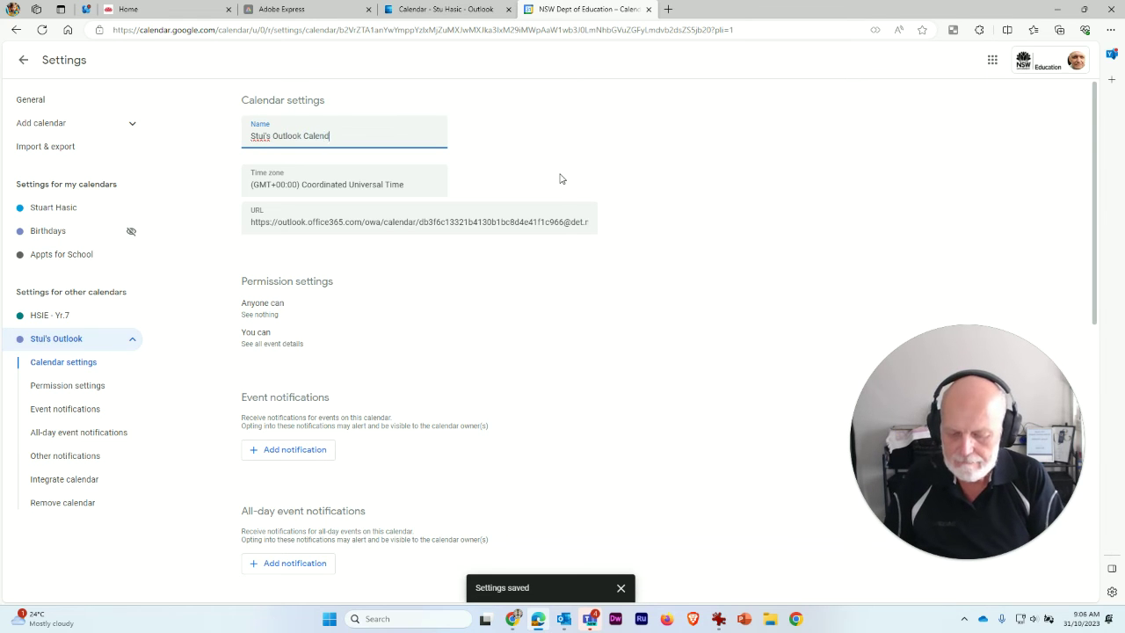
Ignore the spelling suggestions and correct the owner's mistyped first name in the calendar's name.
{"action": "right_click", "coordinate": [264, 138]}
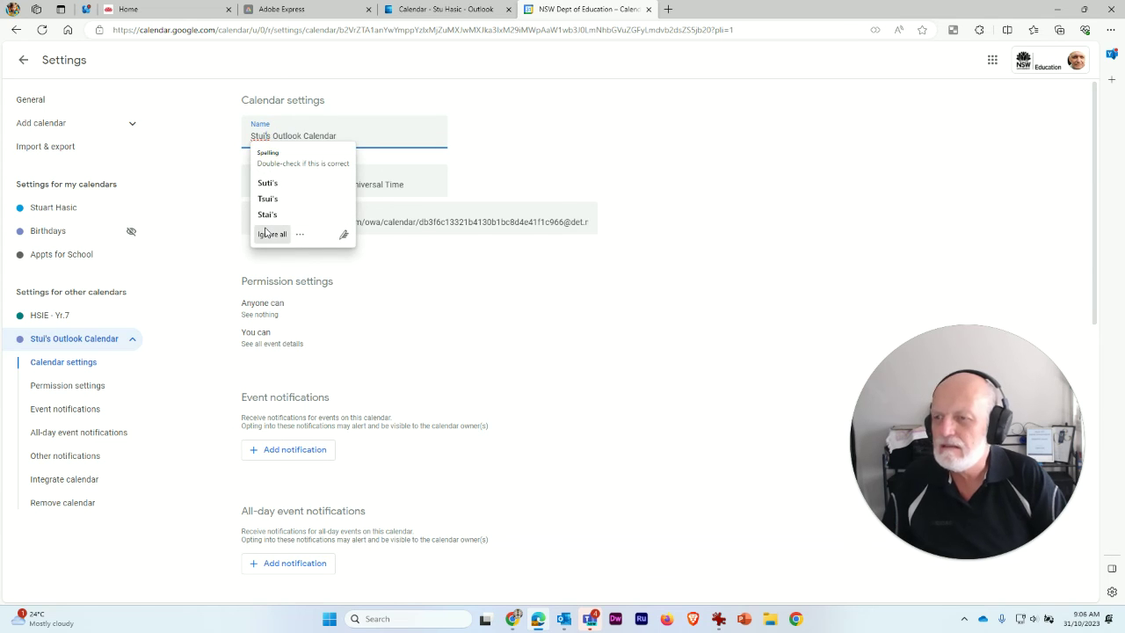
{"action": "left_click", "coordinate": [265, 233]}
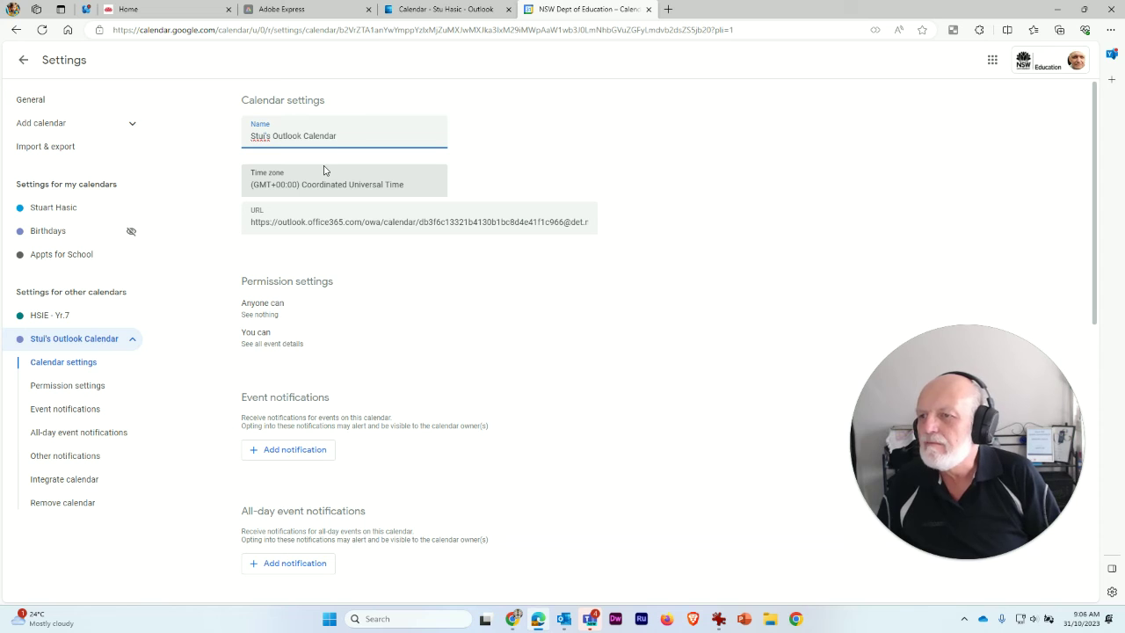
{"action": "key", "text": "BackSpace"}
{"action": "key", "text": "BackSpace"}
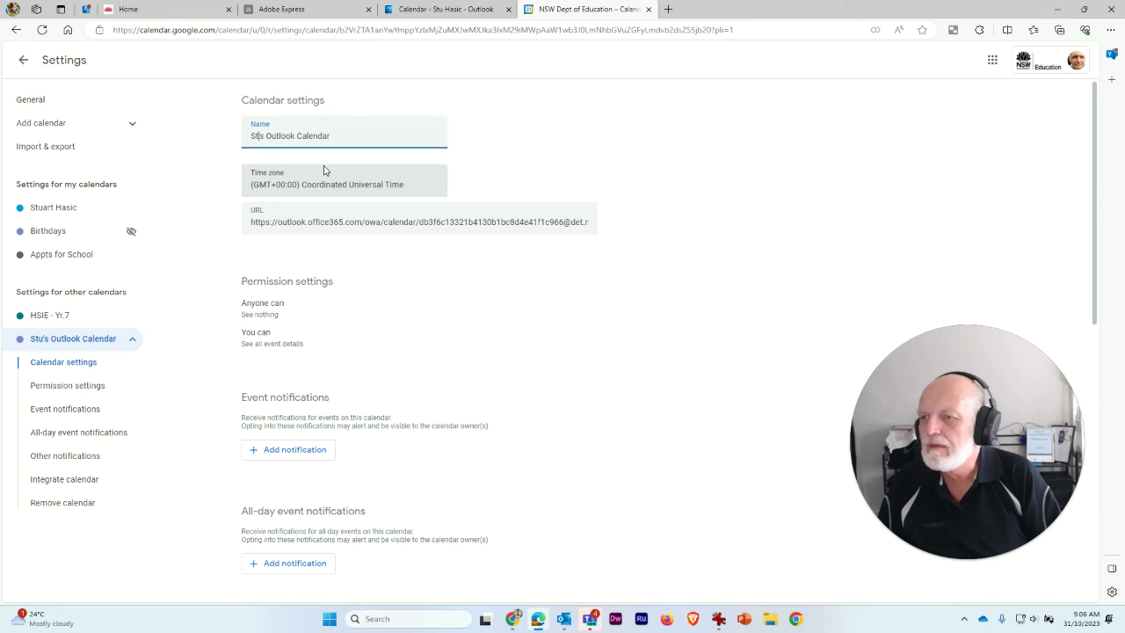
{"action": "type", "text": "u"}
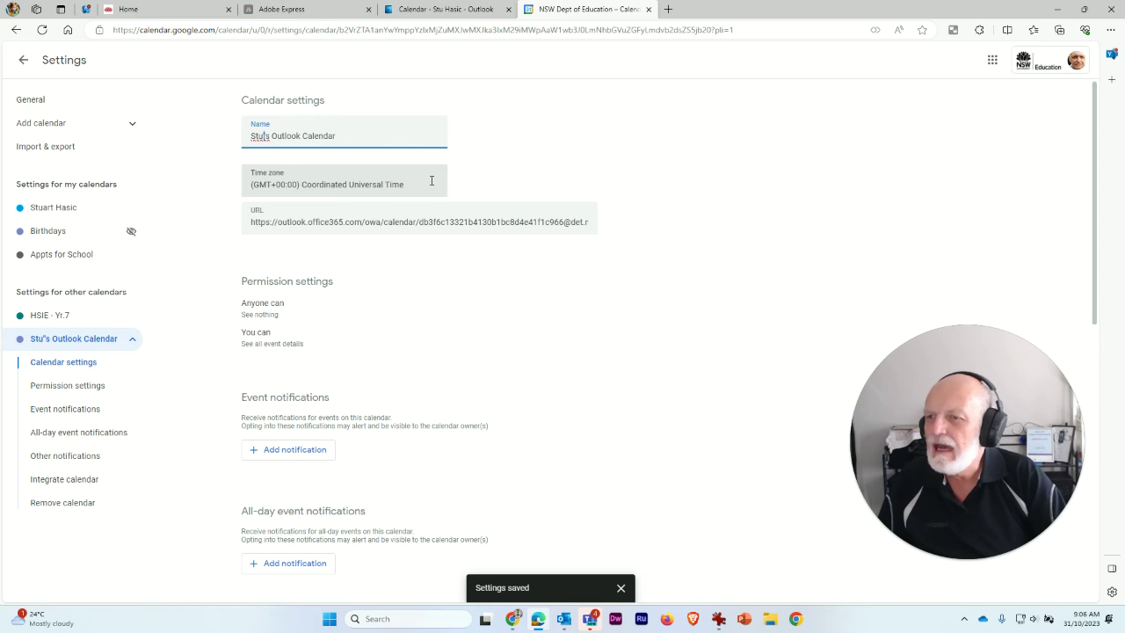
{"action": "scroll", "coordinate": [410, 359], "scroll_direction": "down", "scroll_amount": 3}
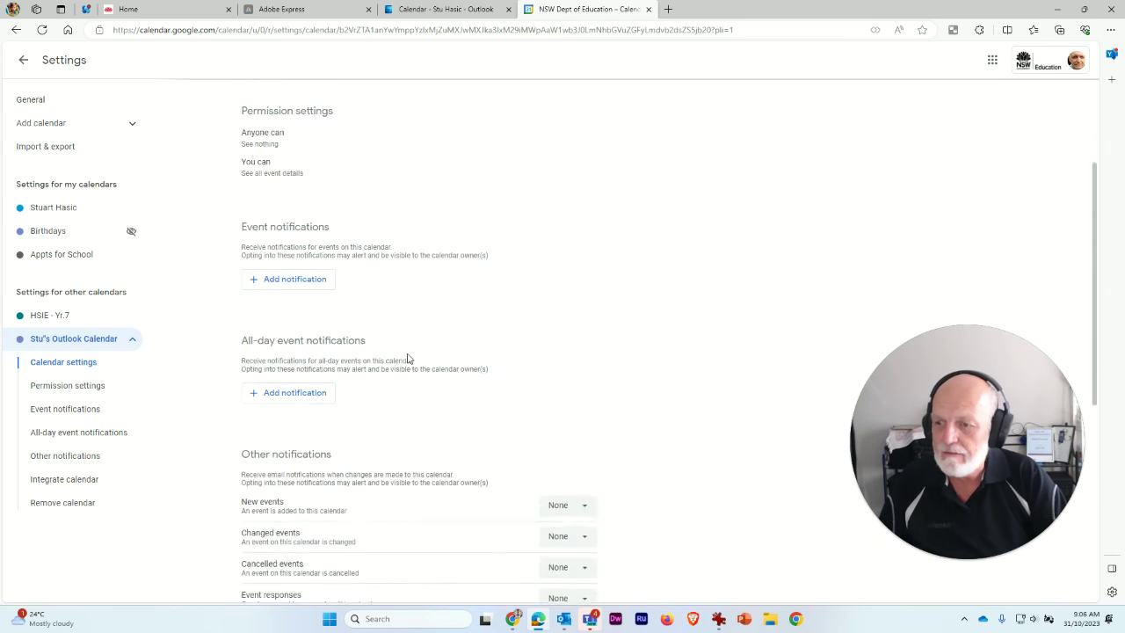
Look through the renamed Outlook calendar's notification, integration and removal settings, and return to the week view.
{"action": "scroll", "coordinate": [455, 462], "scroll_direction": "down", "scroll_amount": 1}
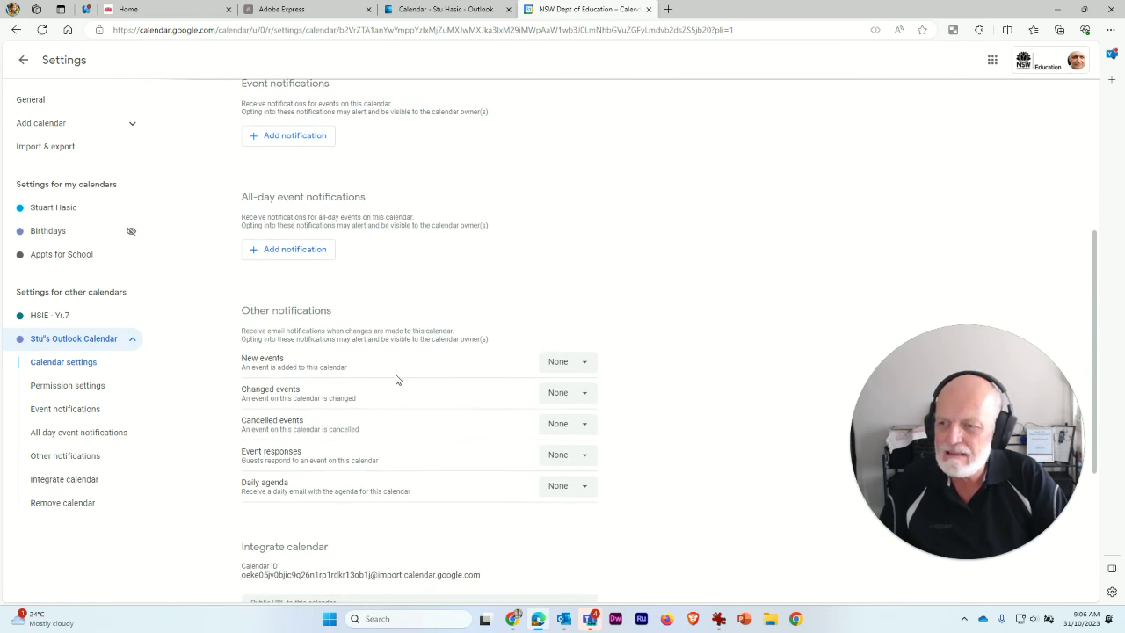
{"action": "scroll", "coordinate": [395, 373], "scroll_direction": "up", "scroll_amount": 4}
{"action": "scroll", "coordinate": [432, 442], "scroll_direction": "down", "scroll_amount": 5}
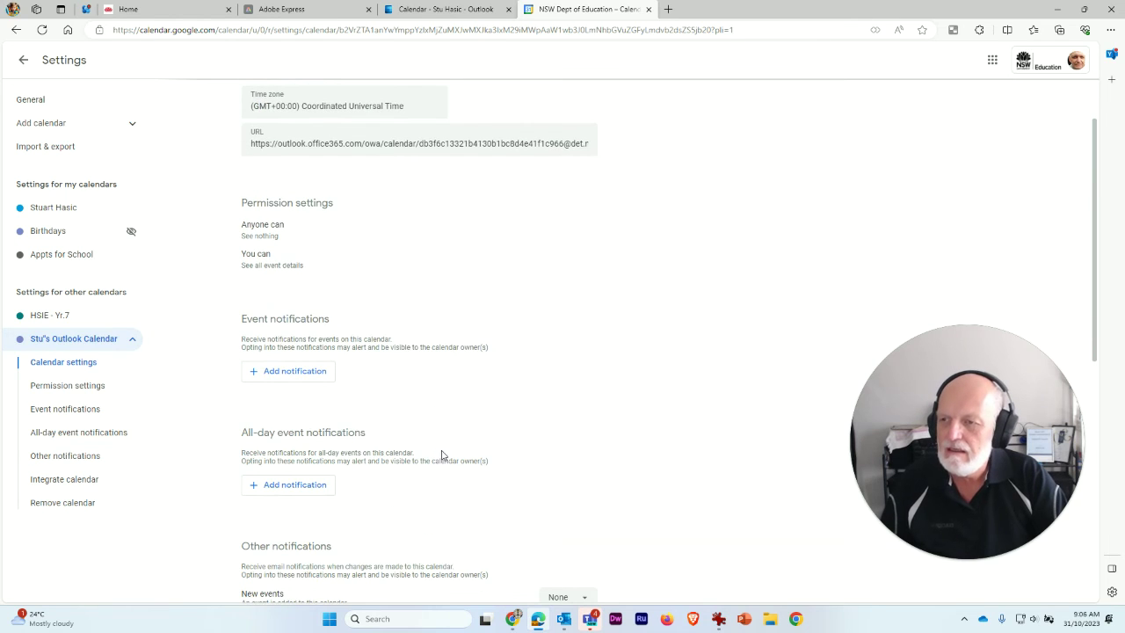
{"action": "scroll", "coordinate": [410, 457], "scroll_direction": "down", "scroll_amount": 2}
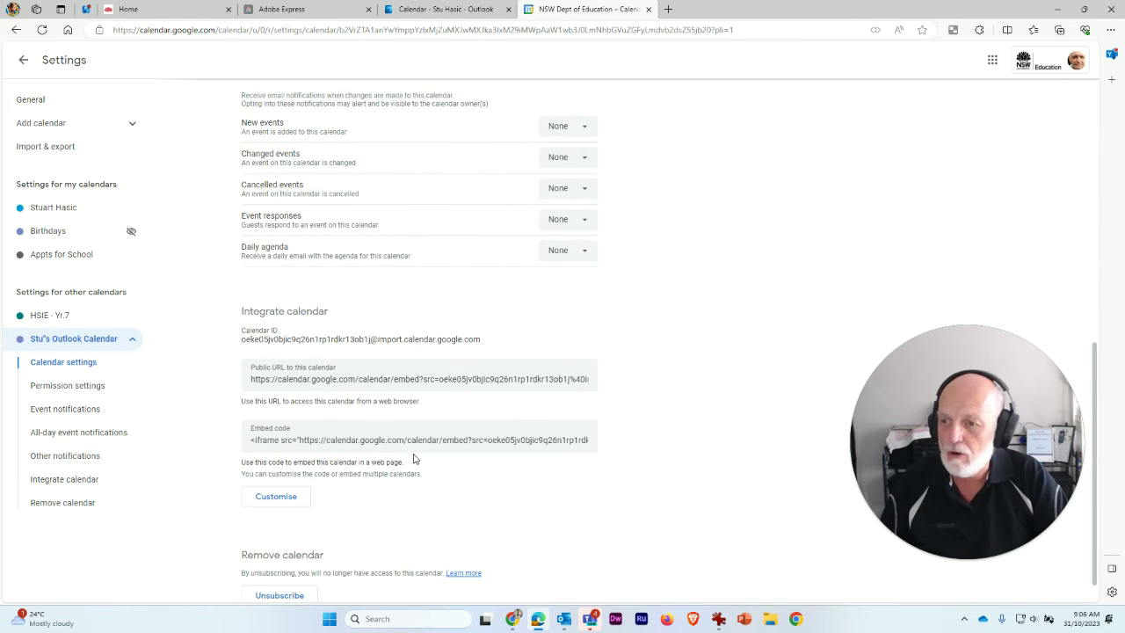
{"action": "scroll", "coordinate": [415, 448], "scroll_direction": "up", "scroll_amount": 7}
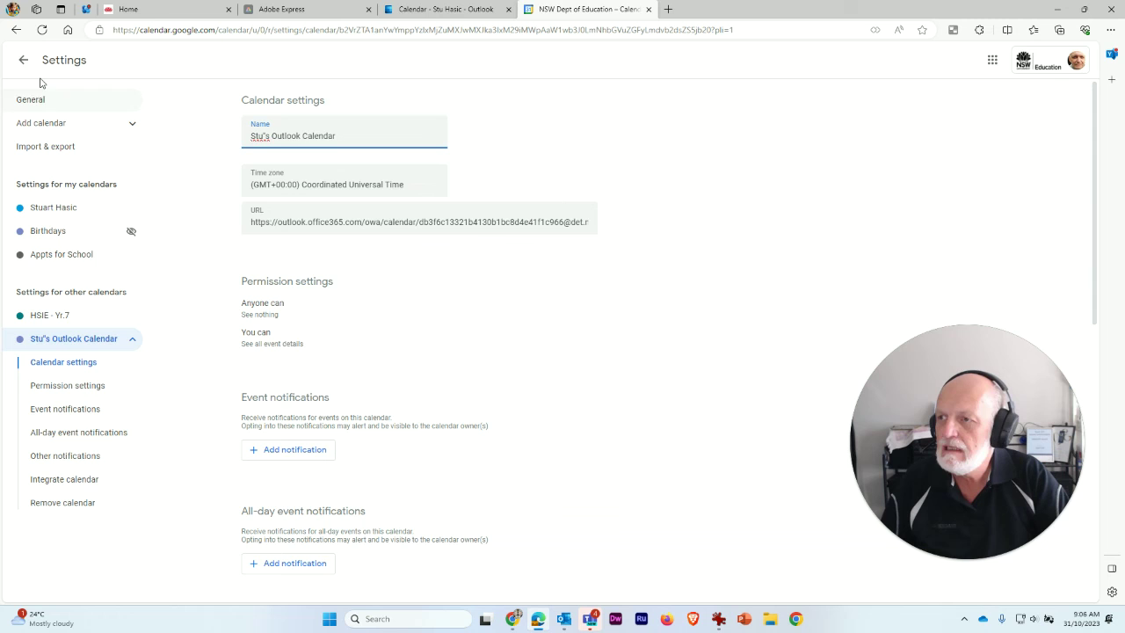
{"action": "left_click", "coordinate": [21, 60]}
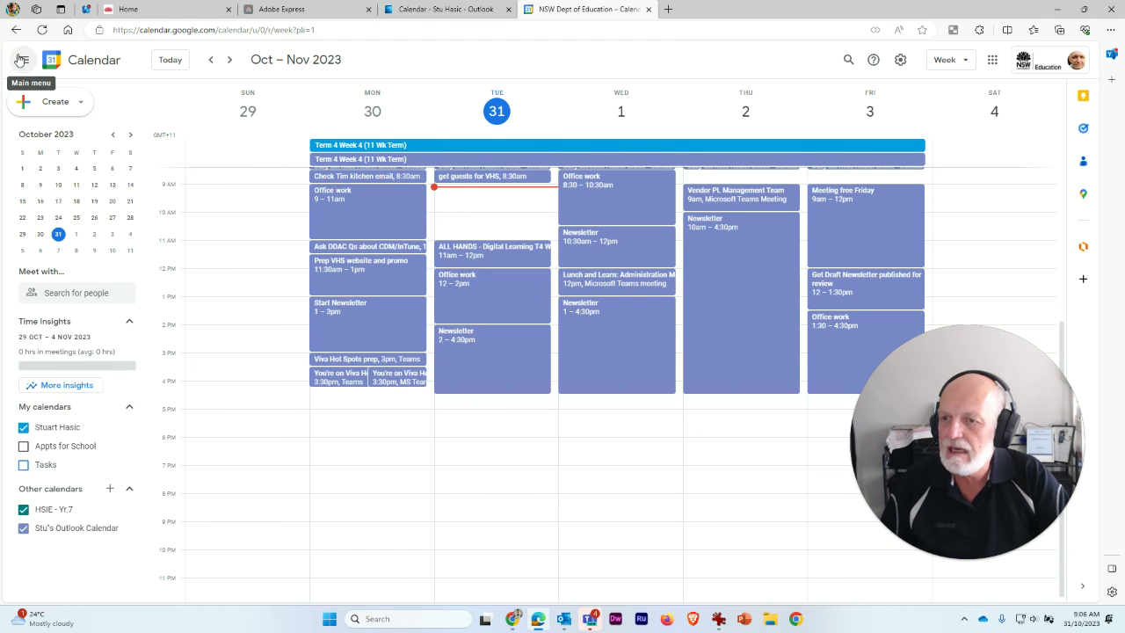
Hide the Outlook calendar in the week view, show it again, and look over its events across the day.
{"action": "left_click", "coordinate": [25, 531]}
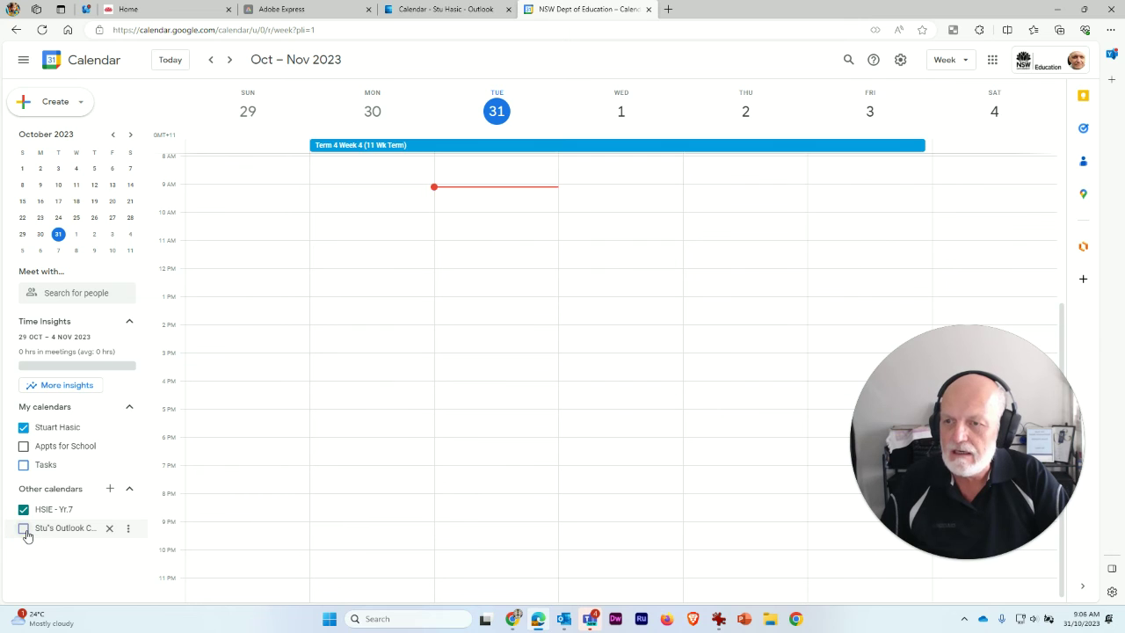
{"action": "left_click", "coordinate": [25, 530]}
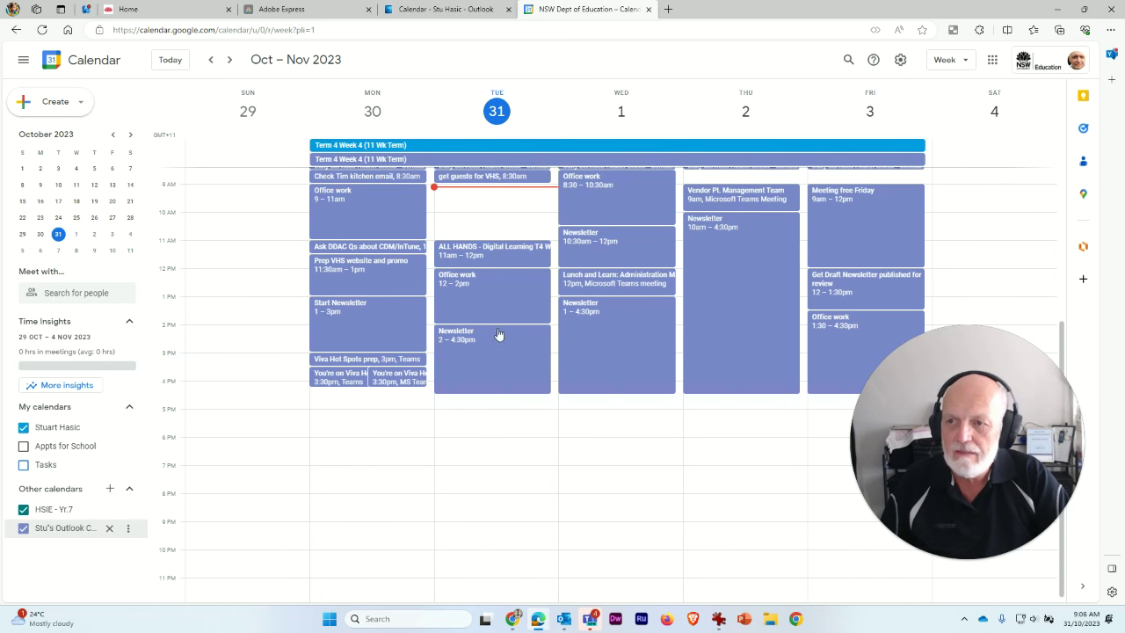
{"action": "scroll", "coordinate": [557, 335], "scroll_direction": "up", "scroll_amount": 3}
{"action": "scroll", "coordinate": [557, 335], "scroll_direction": "down", "scroll_amount": 2}
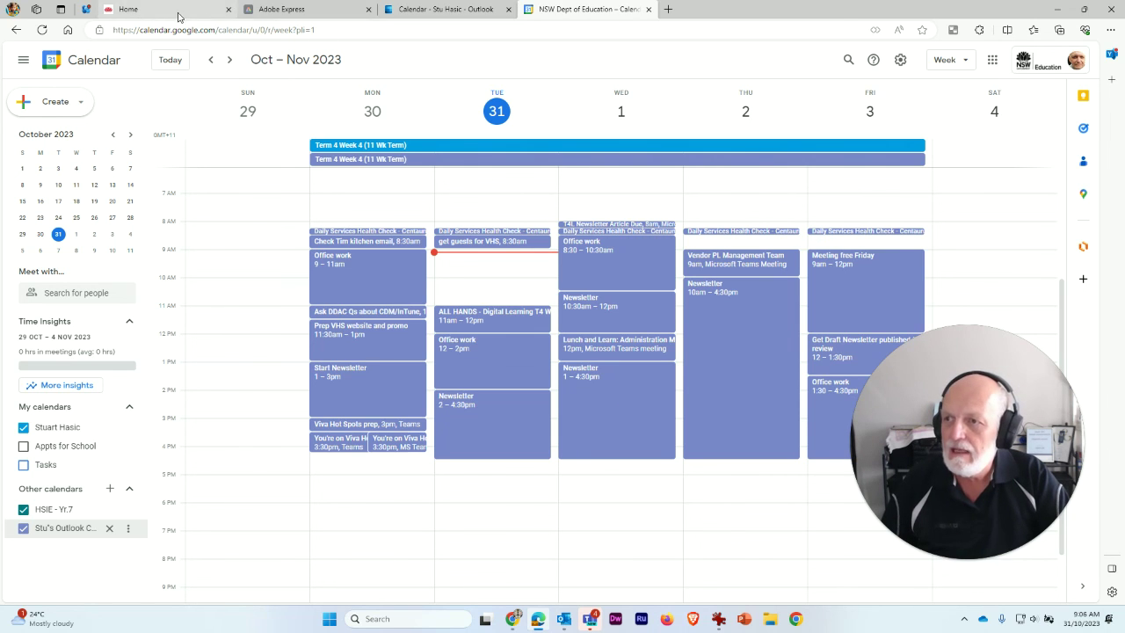
Switch to the Viva Engage message in the ICT Support community about syncing the departmental Outlook calendar with Google Calendar.
{"action": "left_click", "coordinate": [93, 11]}
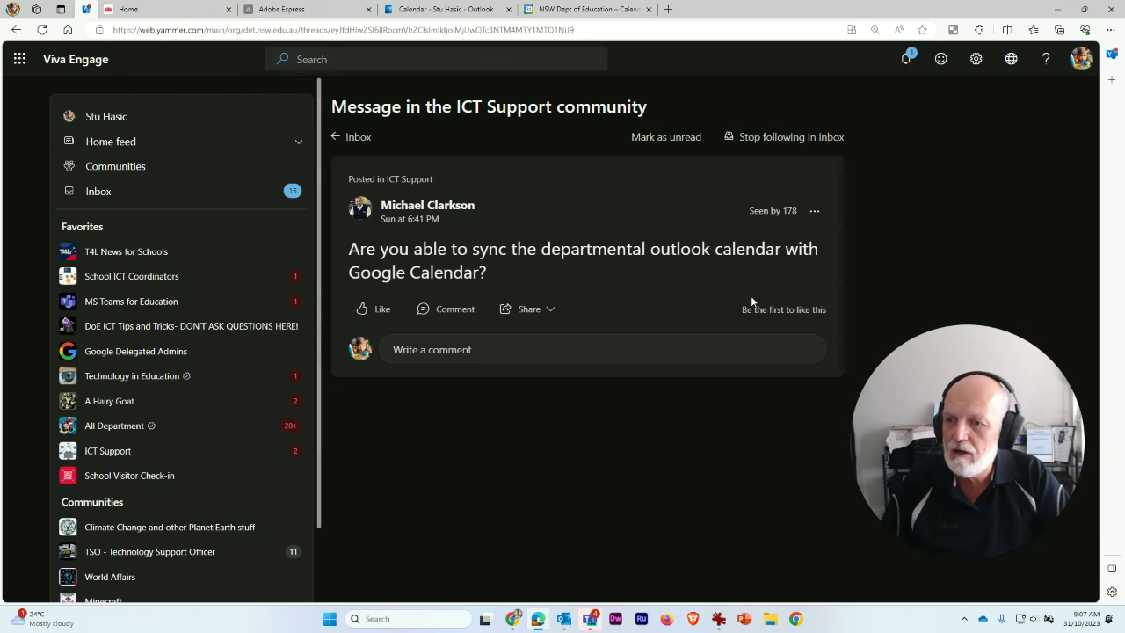